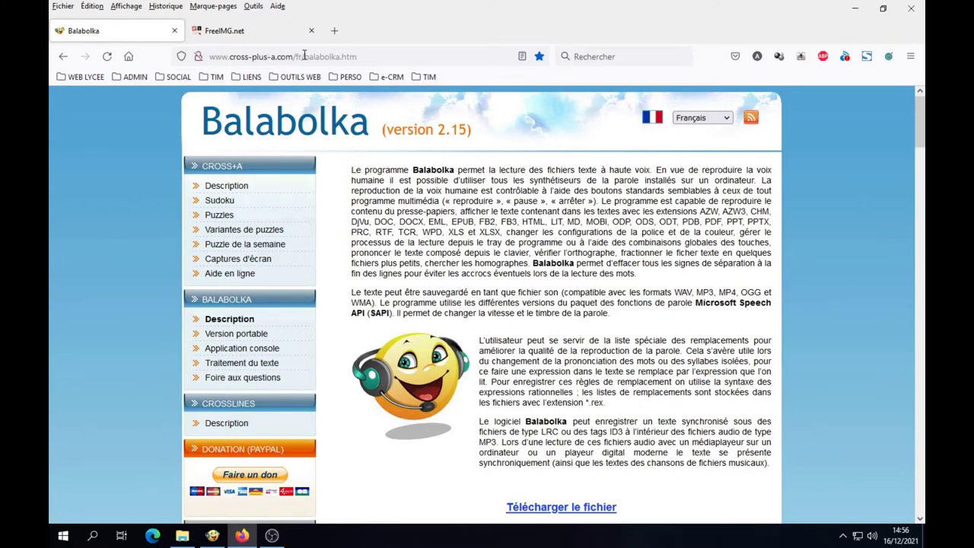
# Step: Review the download options and available versions on the Balabolka web page
pyautogui.scroll(-3, 635, 200)
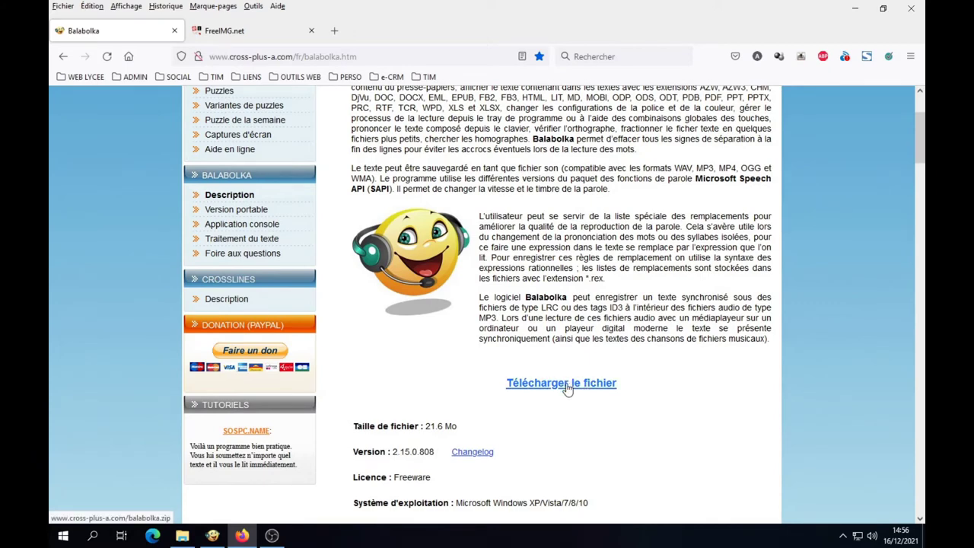
pyautogui.scroll(-3, 567, 389)
pyautogui.scroll(-3, 600, 363)
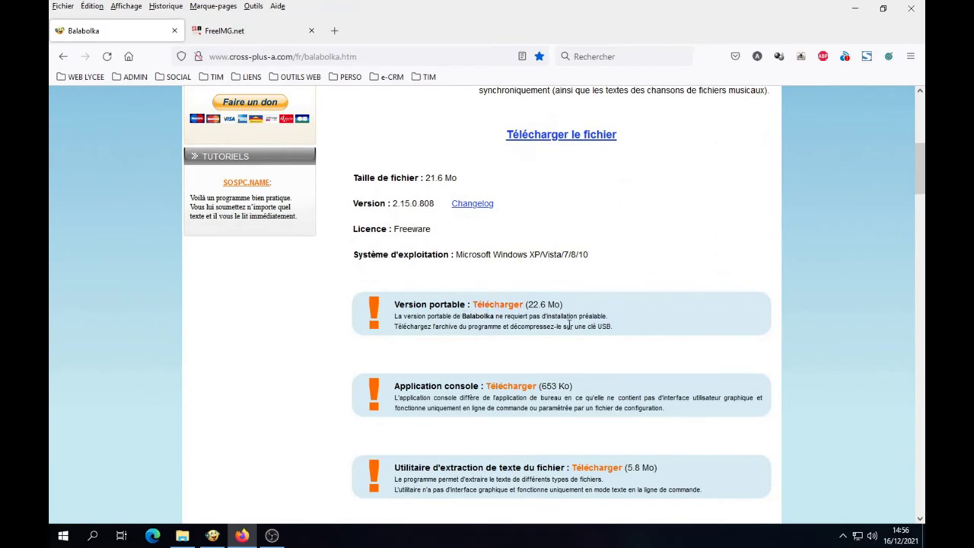
# Step: Switch to Balabolka and open Td01_sujet_AP.pdf from the Documents folder
pyautogui.click(856, 14)
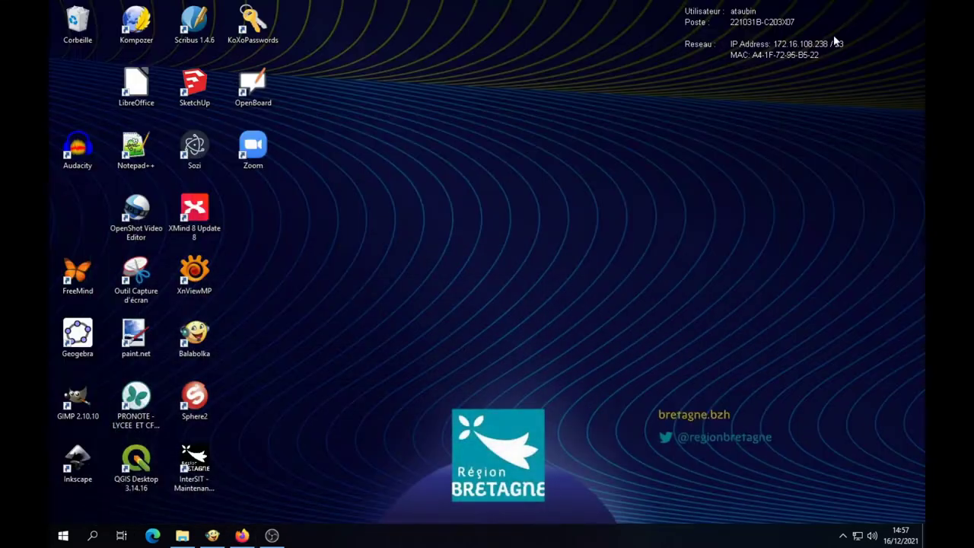
pyautogui.click(215, 535)
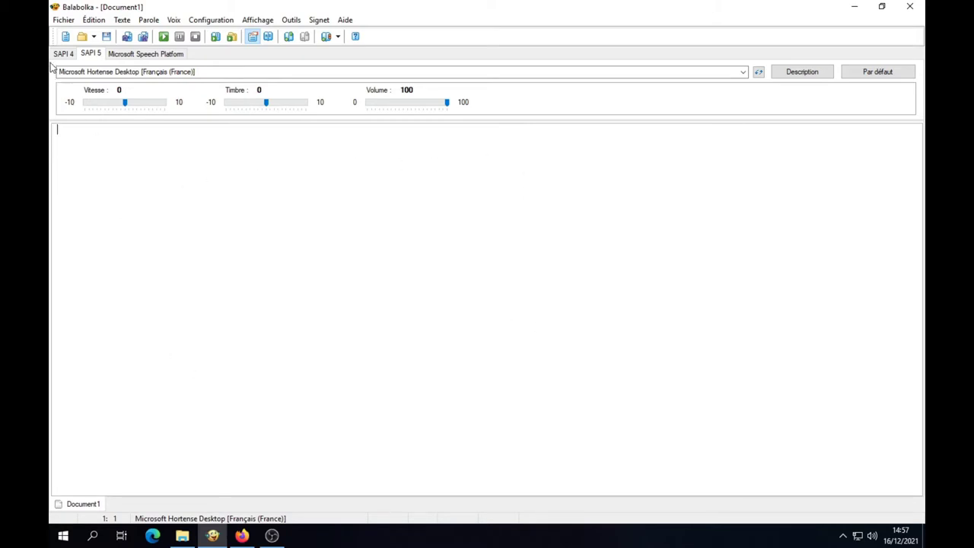
pyautogui.click(64, 20)
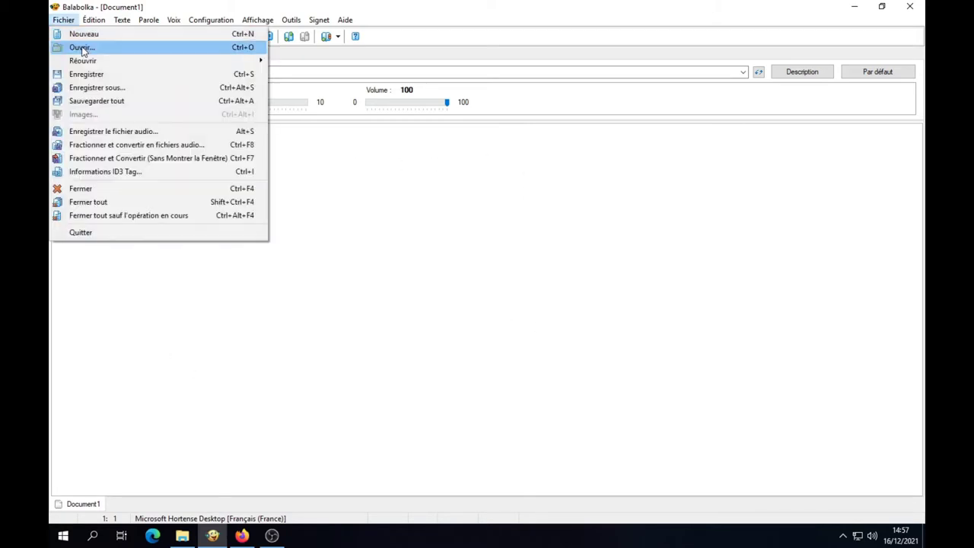
pyautogui.click(82, 48)
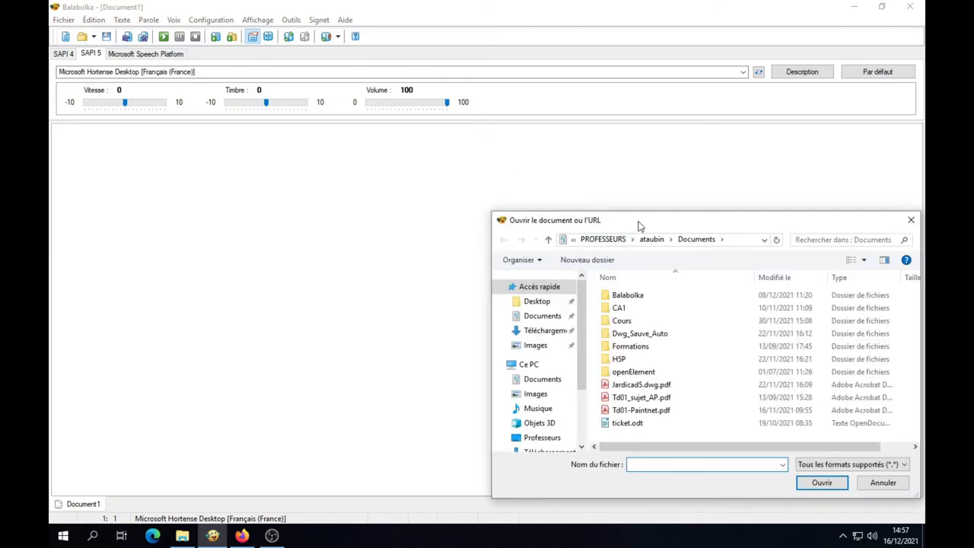
pyautogui.moveTo(639, 226); pyautogui.dragTo(415, 138)
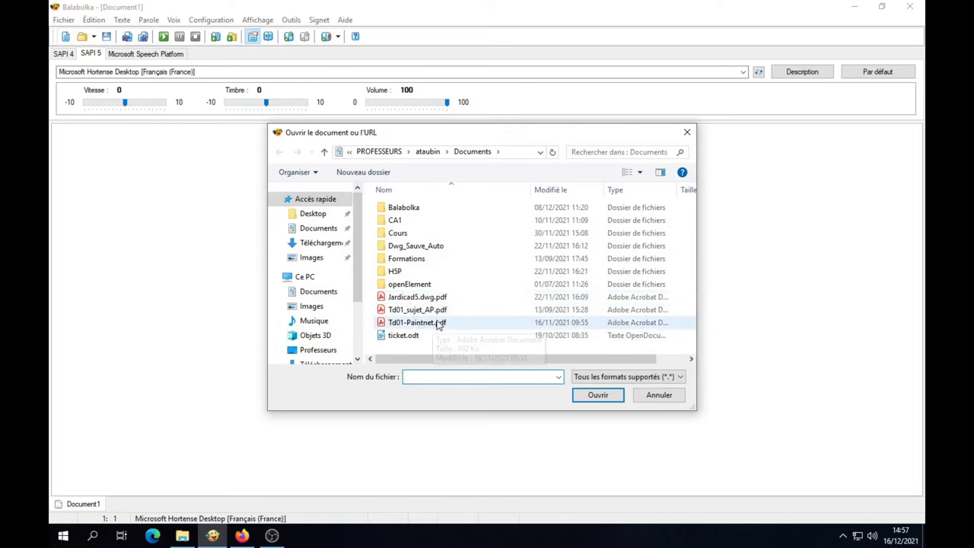
pyautogui.click(412, 313)
pyautogui.click(602, 396)
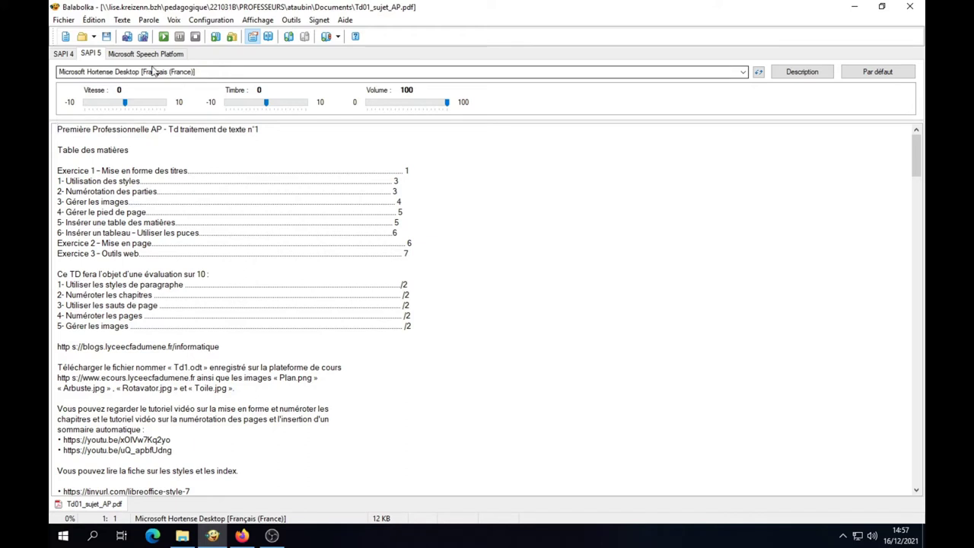
# Step: Read the document aloud starting from the "Télécharger le fichier" paragraph, then pause the reading
pyautogui.click(58, 366)
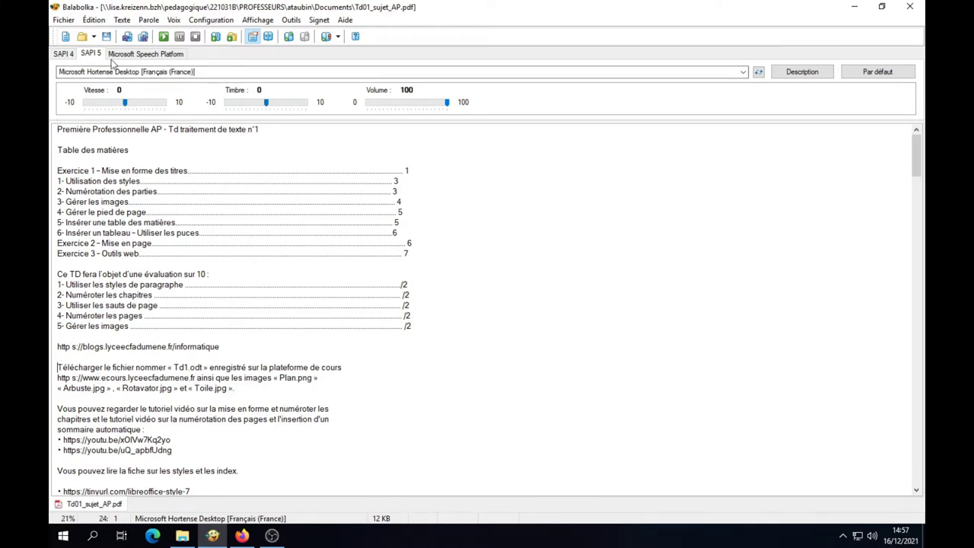
pyautogui.click(165, 38)
pyautogui.scroll(-2, 322, 186)
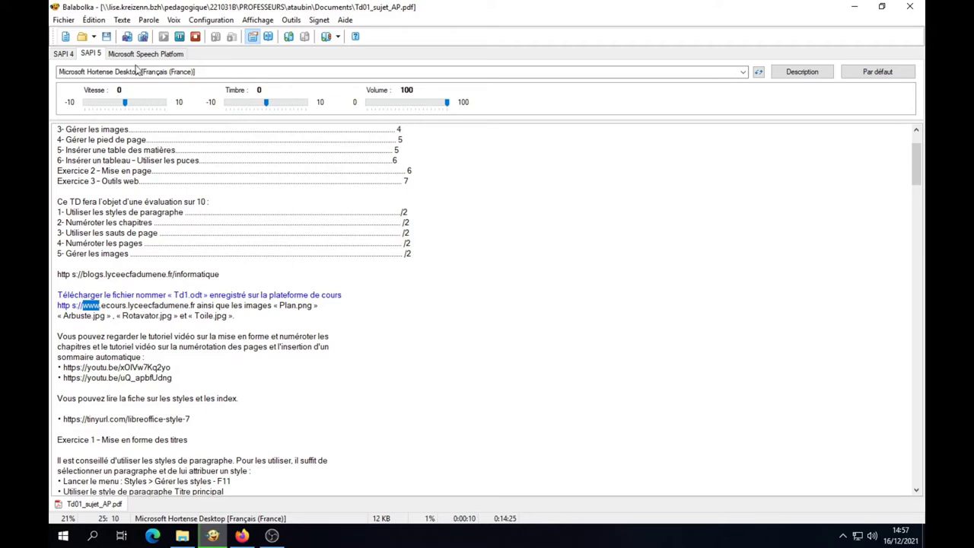
pyautogui.click(181, 37)
# Step: Check which file types are available for saving the document under another name, and leave without saving
pyautogui.click(65, 23)
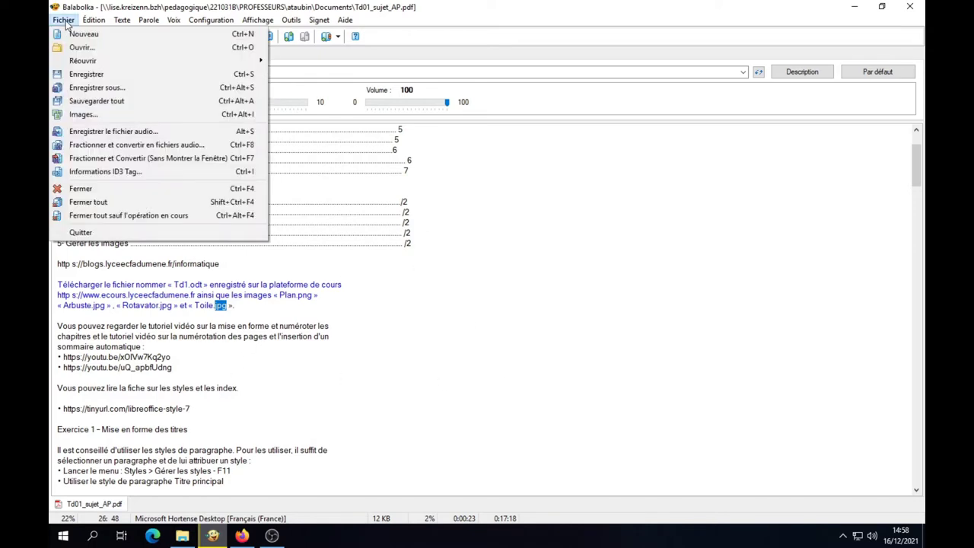
pyautogui.click(88, 88)
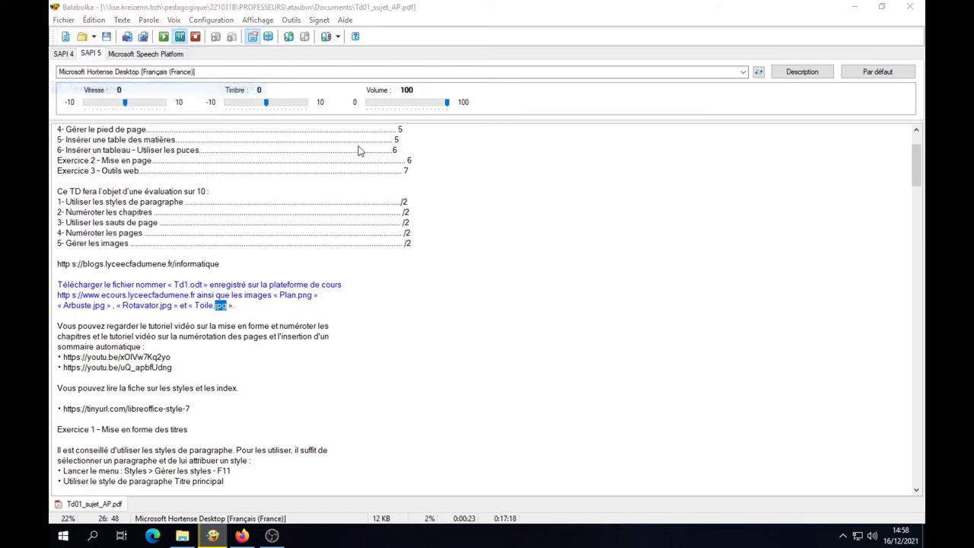
pyautogui.click(488, 337)
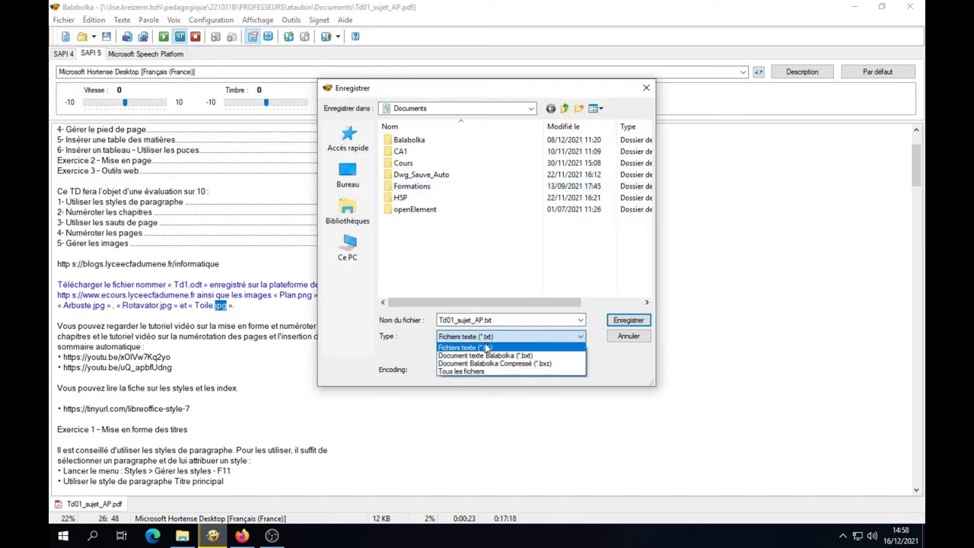
pyautogui.click(634, 335)
pyautogui.click(635, 337)
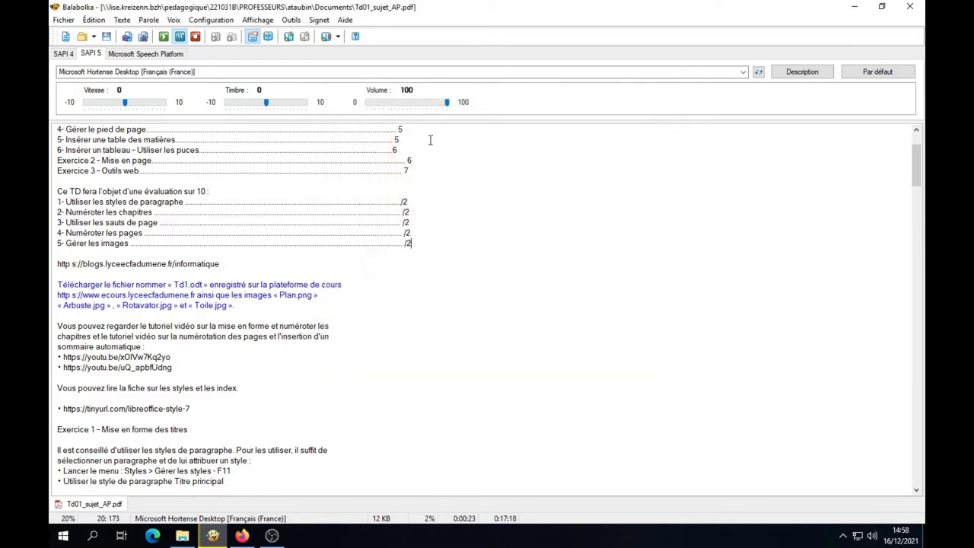
# Step: Switch to Firefox and copy the two introductory paragraphs of the FreeIMG.net blog article
pyautogui.click(242, 536)
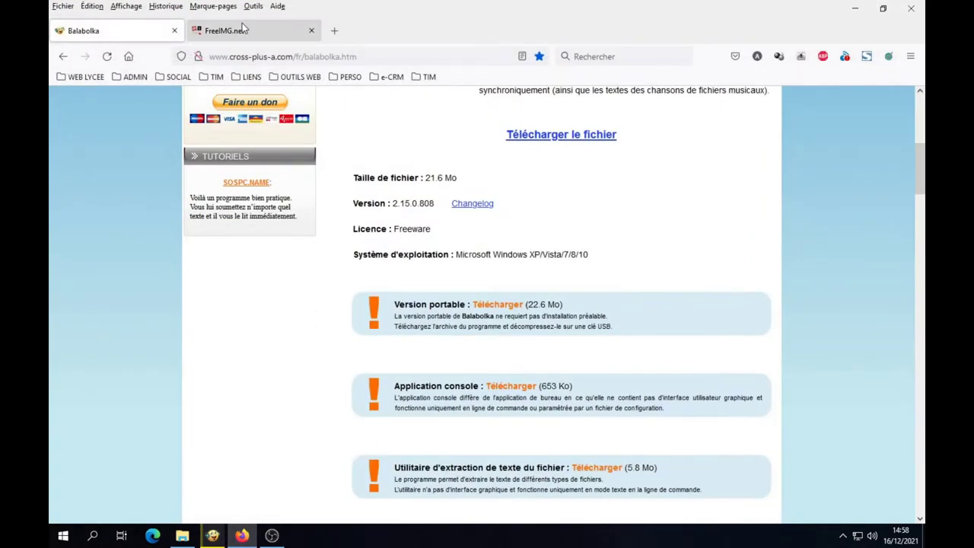
pyautogui.click(242, 29)
pyautogui.scroll(5, 457, 305)
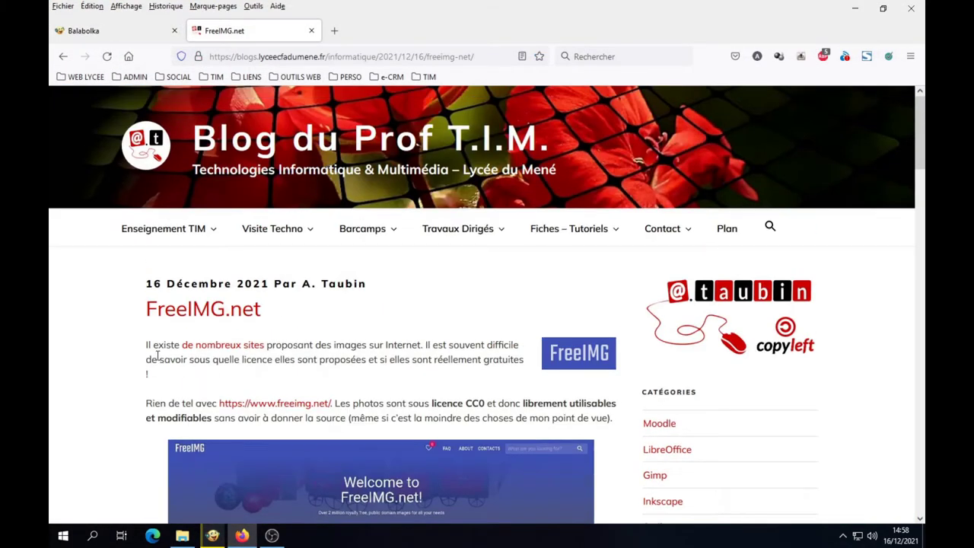
pyautogui.moveTo(147, 346); pyautogui.dragTo(616, 425)
pyautogui.hotkey('ctrl', 'c')
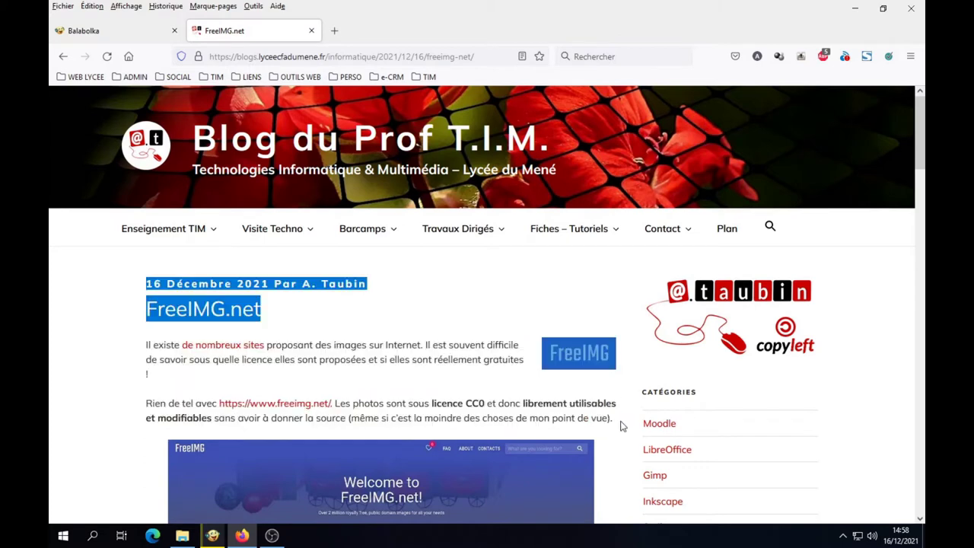
pyautogui.rightClick(466, 347)
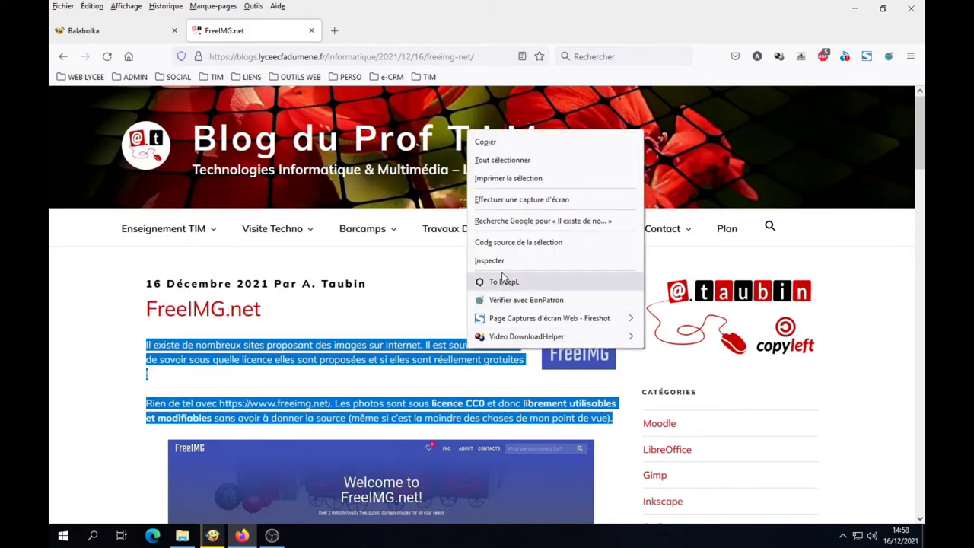
pyautogui.click(495, 141)
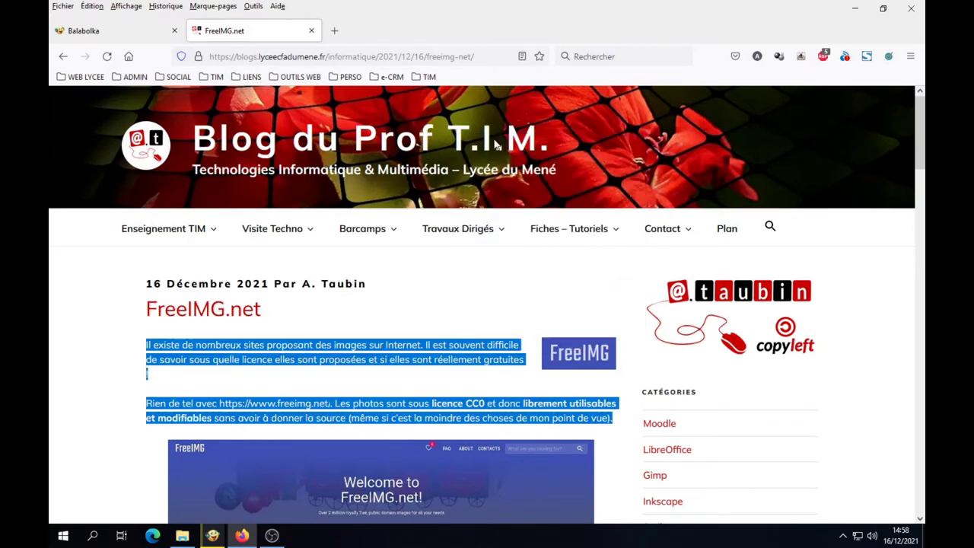
# Step: Return to Balabolka, stop the paused reading and paste the copied paragraphs into a new document
pyautogui.click(213, 535)
pyautogui.scroll(3, 200, 473)
pyautogui.click(236, 388)
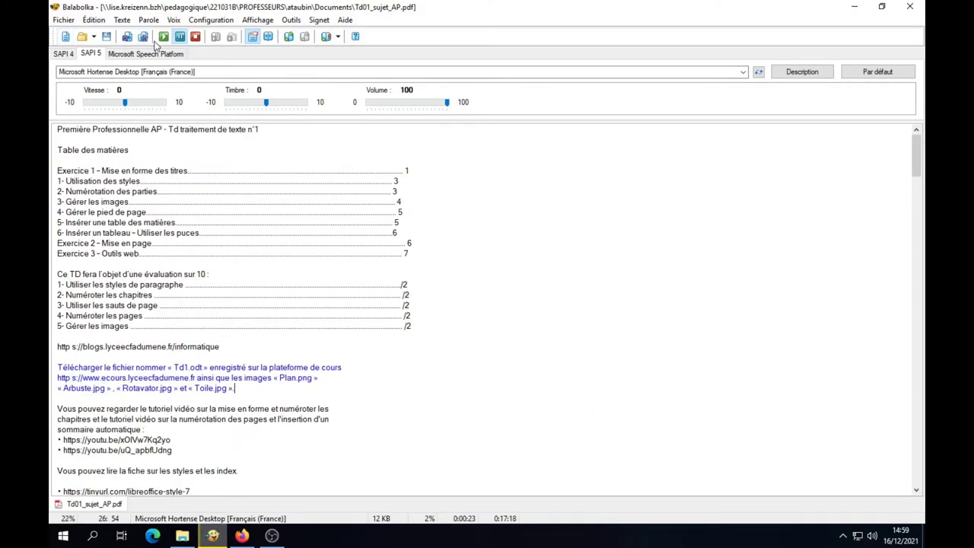
pyautogui.click(195, 36)
pyautogui.click(66, 38)
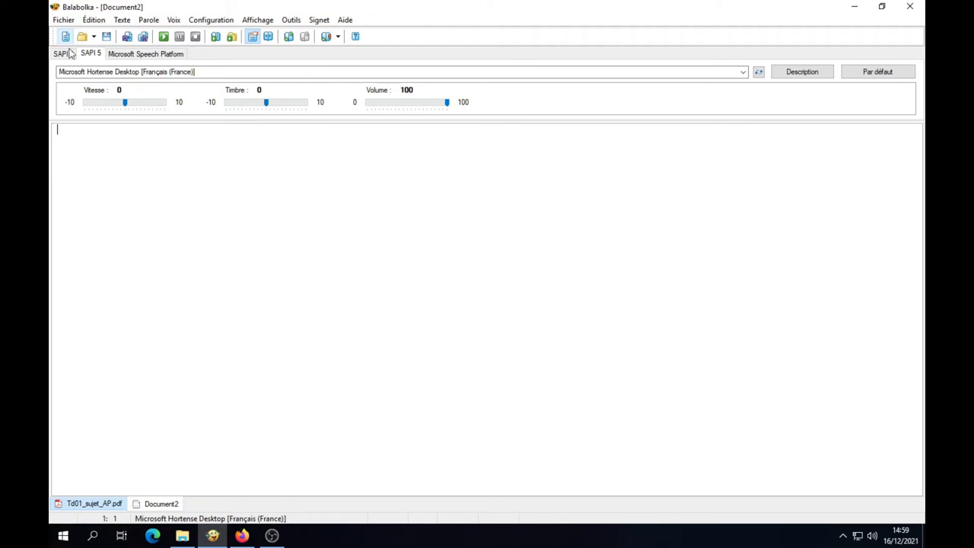
pyautogui.rightClick(79, 139)
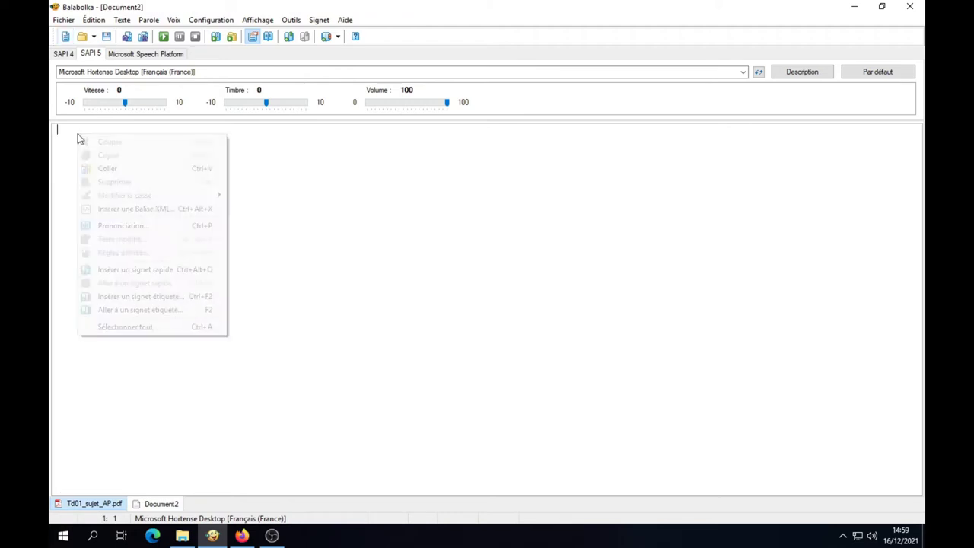
pyautogui.click(121, 172)
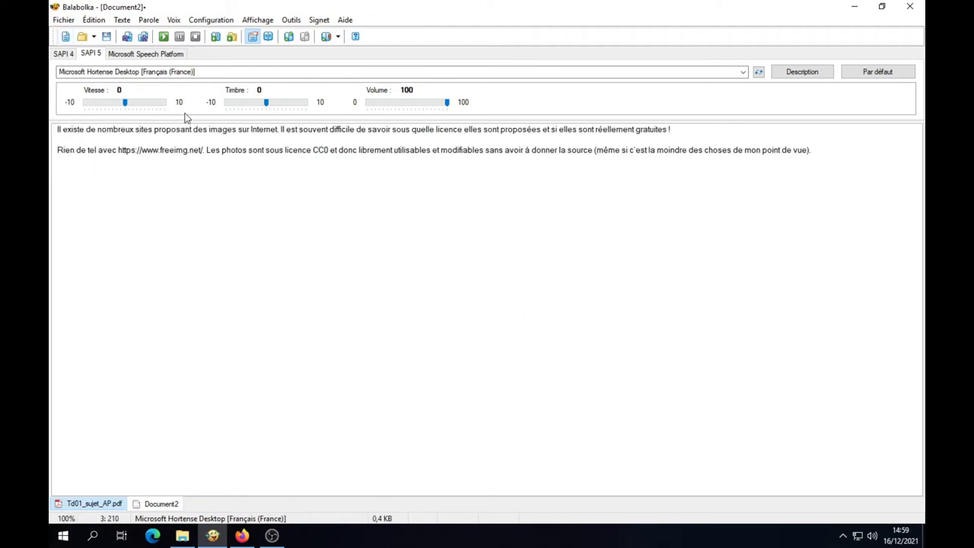
# Step: Read the pasted FreeIMG text aloud and stop the reading partway through
pyautogui.click(164, 36)
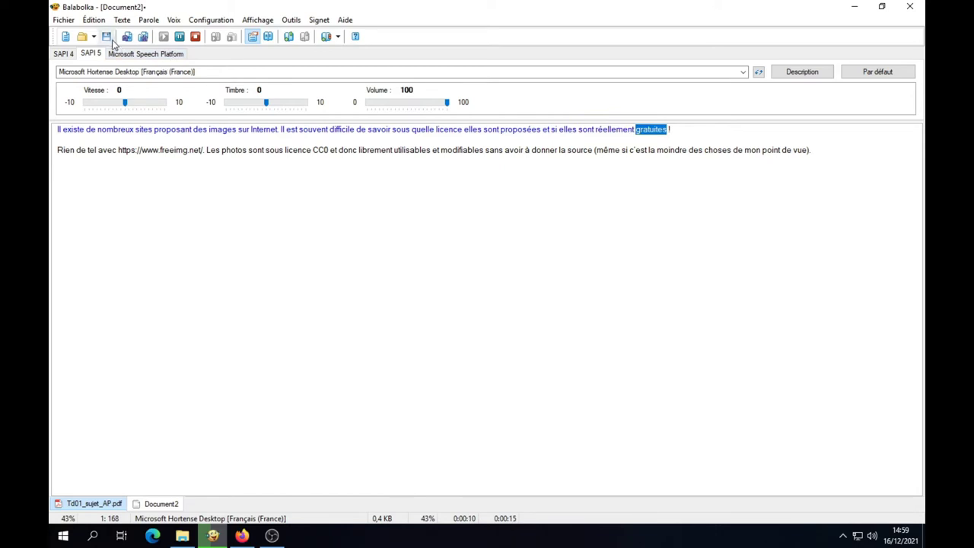
pyautogui.click(195, 38)
pyautogui.click(354, 220)
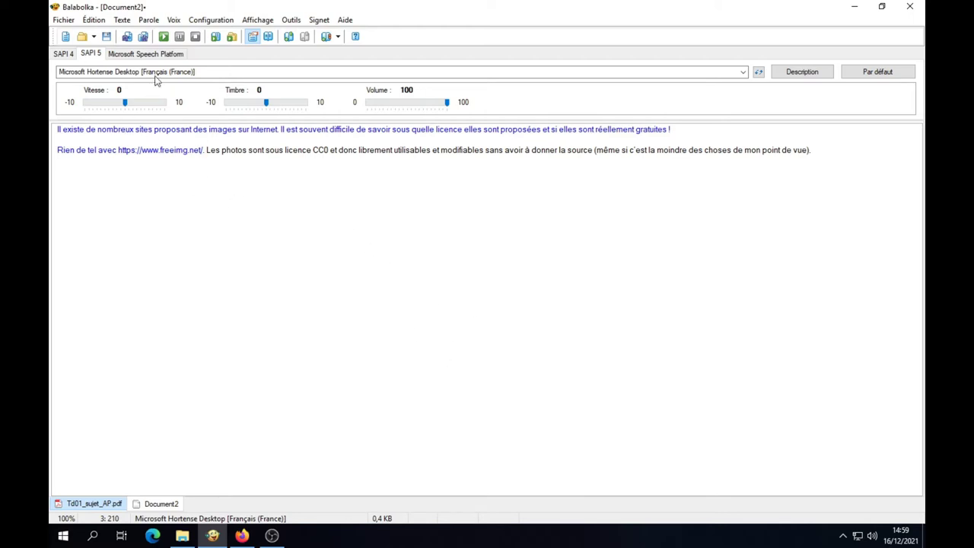
# Step: Configure typed letters and words to be pronounced, and make the SAPI 5 voice Microsoft Hortense Desktop the default
pyautogui.click(207, 23)
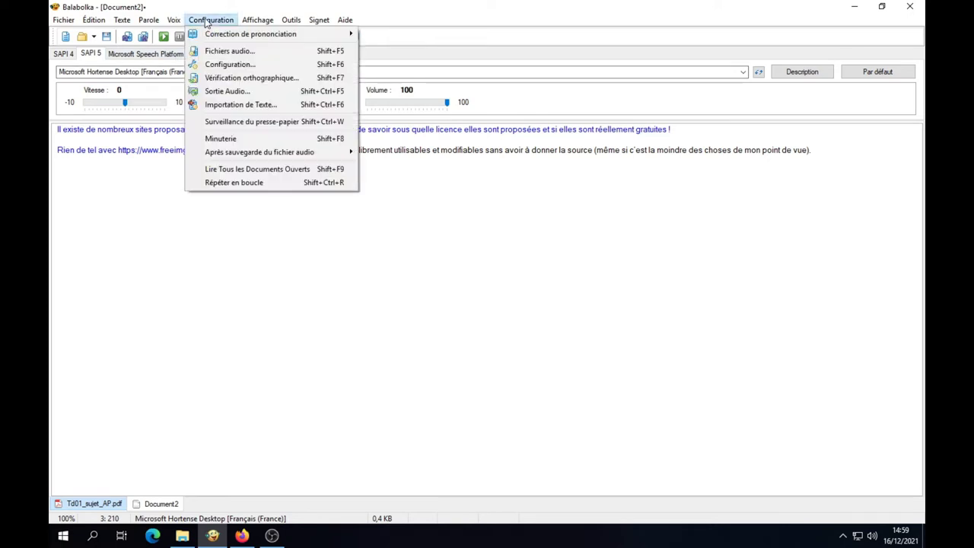
pyautogui.click(211, 63)
pyautogui.click(229, 119)
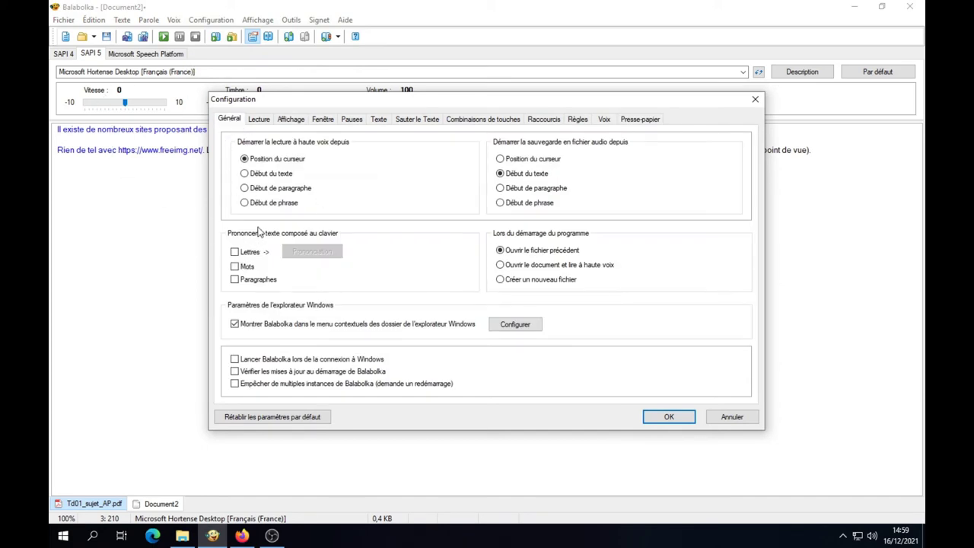
pyautogui.click(236, 253)
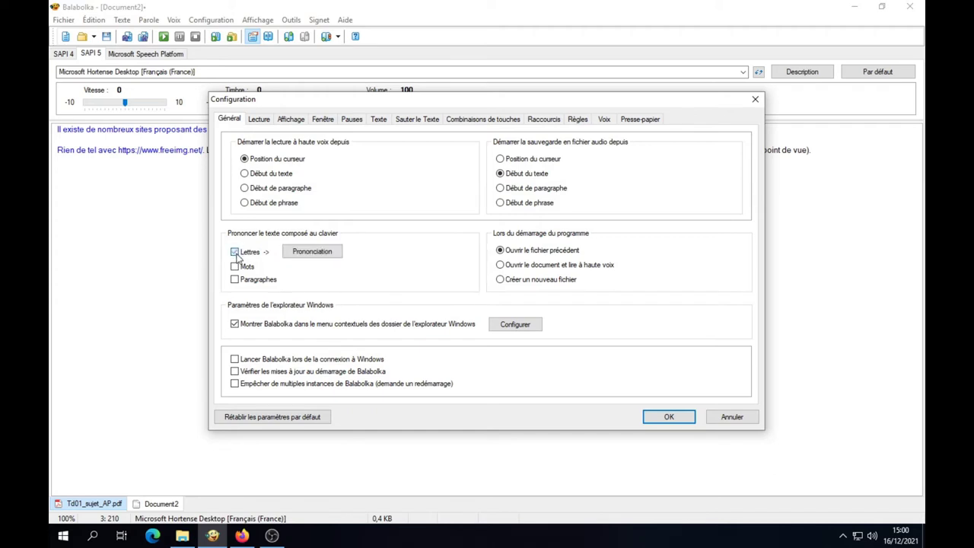
pyautogui.click(236, 268)
pyautogui.click(604, 120)
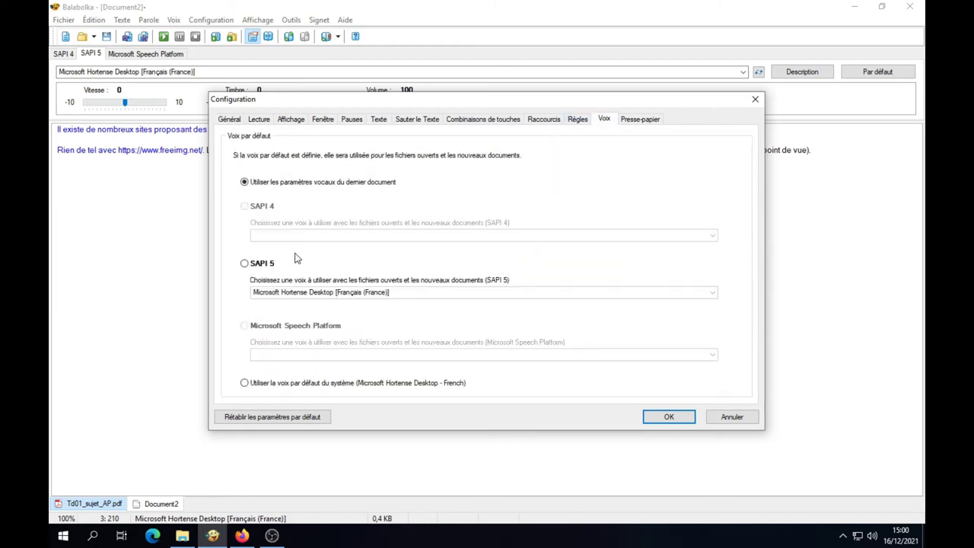
pyautogui.click(244, 264)
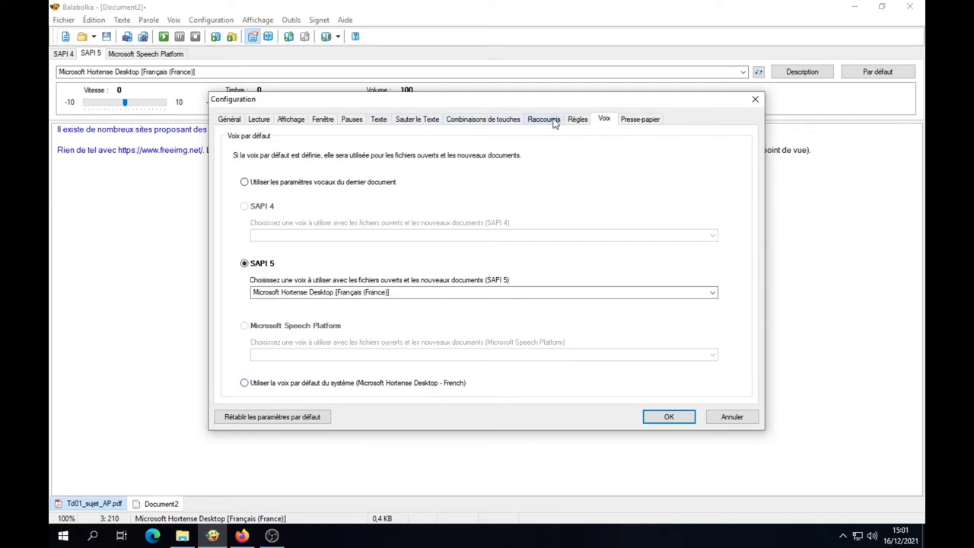
# Step: Enable clipboard monitoring that ignores unchanged text and adds copied text as a new document read aloud, and apply the configuration
pyautogui.click(644, 121)
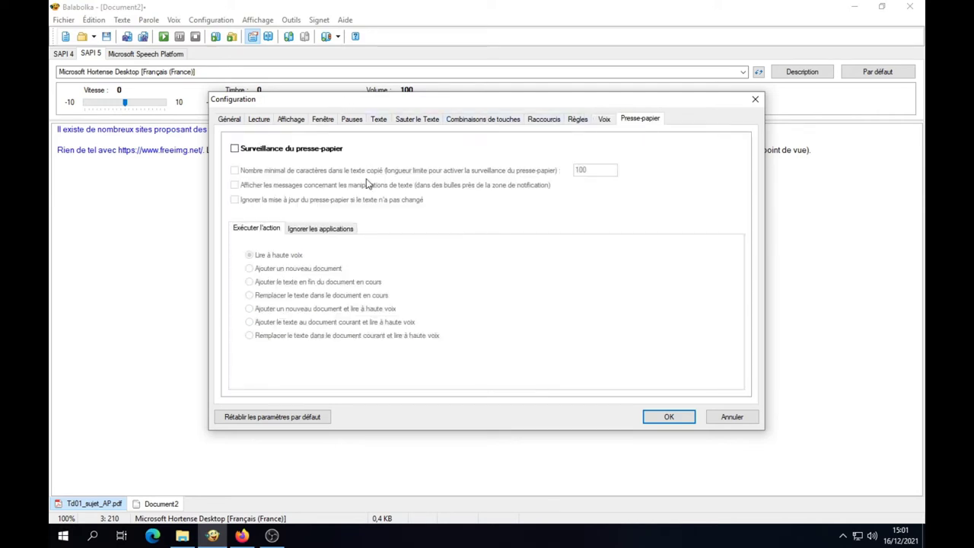
pyautogui.click(235, 149)
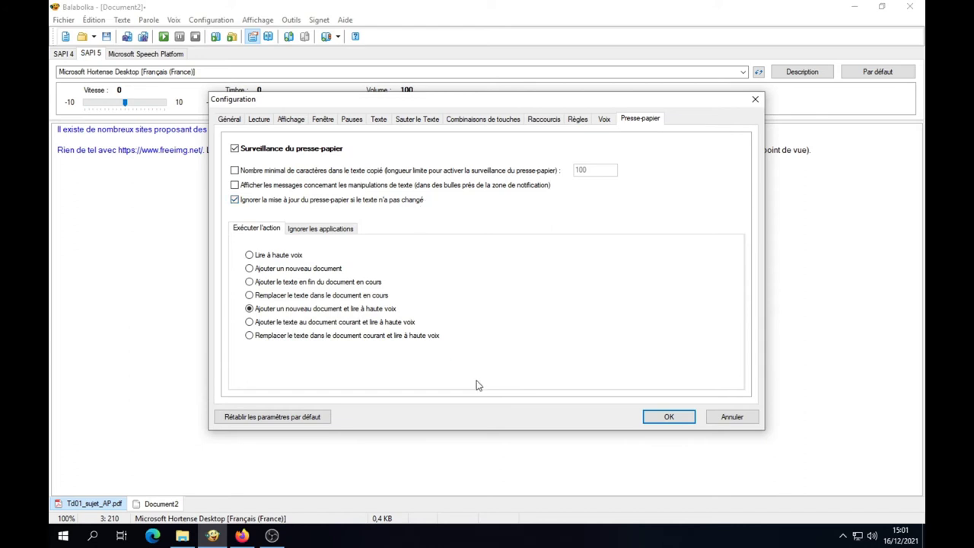
pyautogui.click(665, 418)
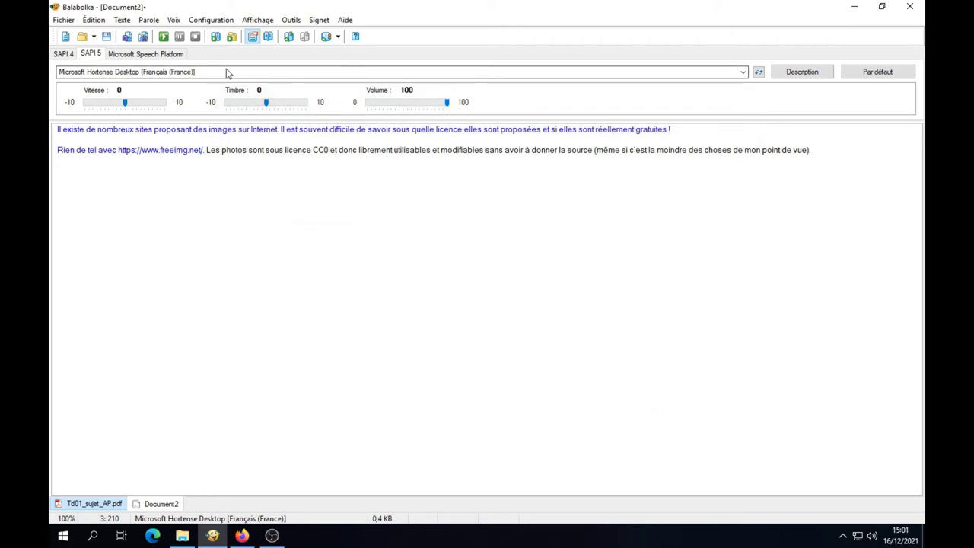
# Step: Set the text display font to OpenDyslexicAlta, normal style, size 12, and apply the font and colour settings
pyautogui.click(258, 20)
pyautogui.click(259, 51)
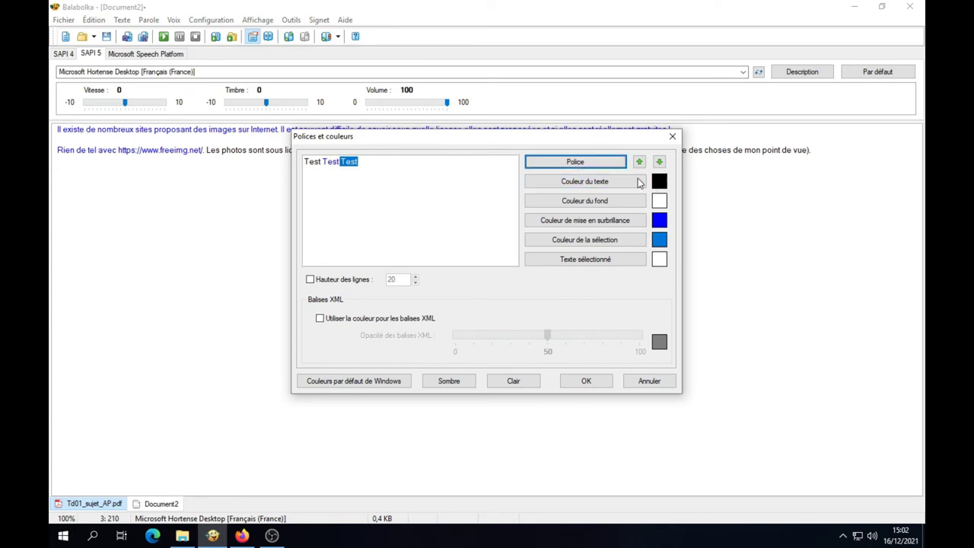
pyautogui.click(583, 162)
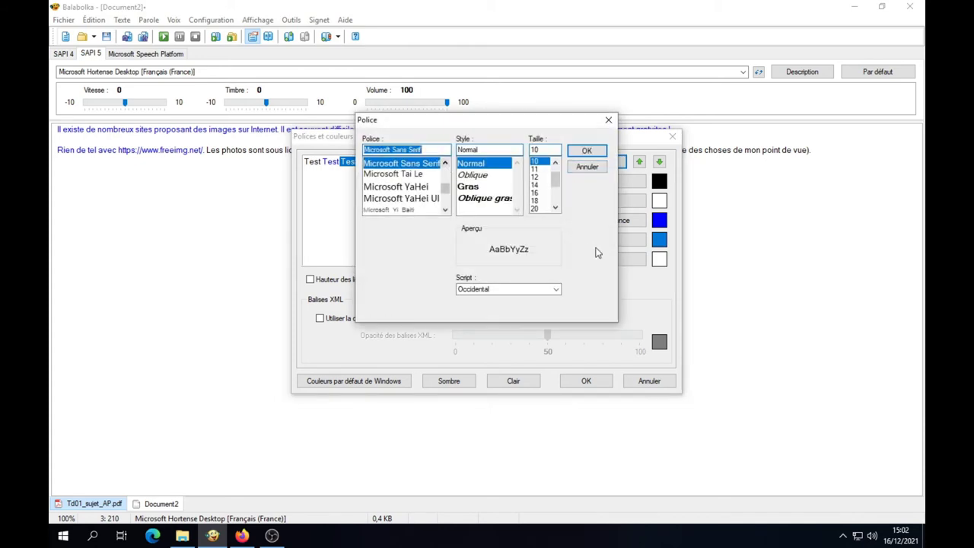
pyautogui.write('open')
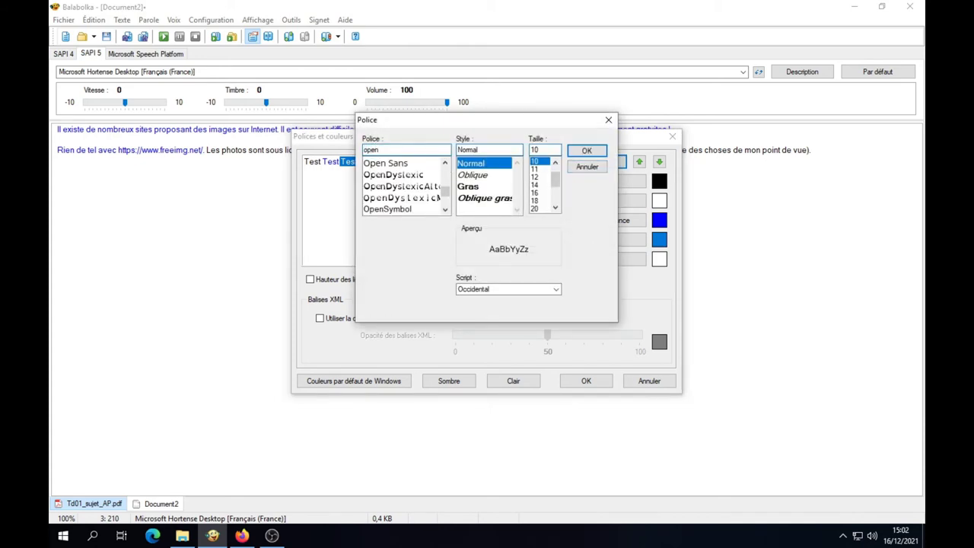
pyautogui.click(421, 187)
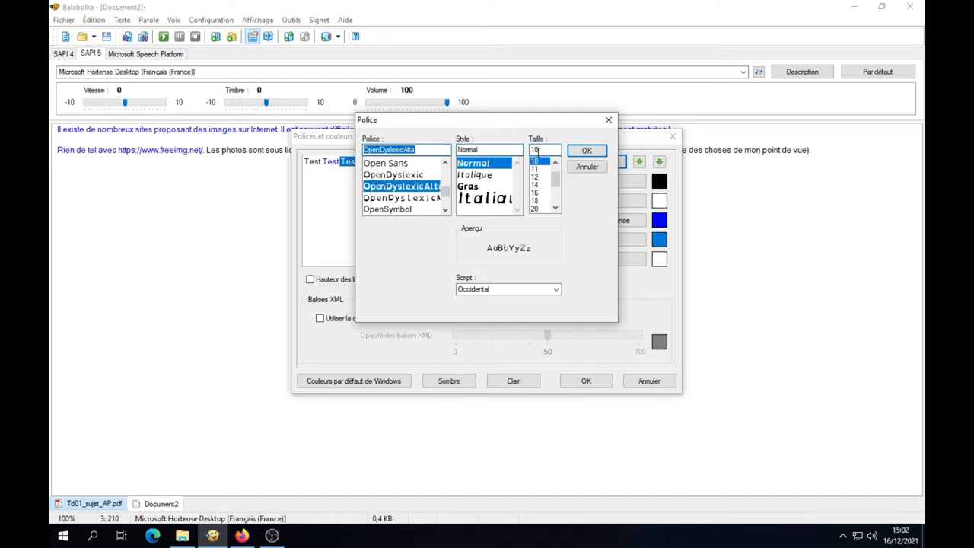
pyautogui.click(537, 178)
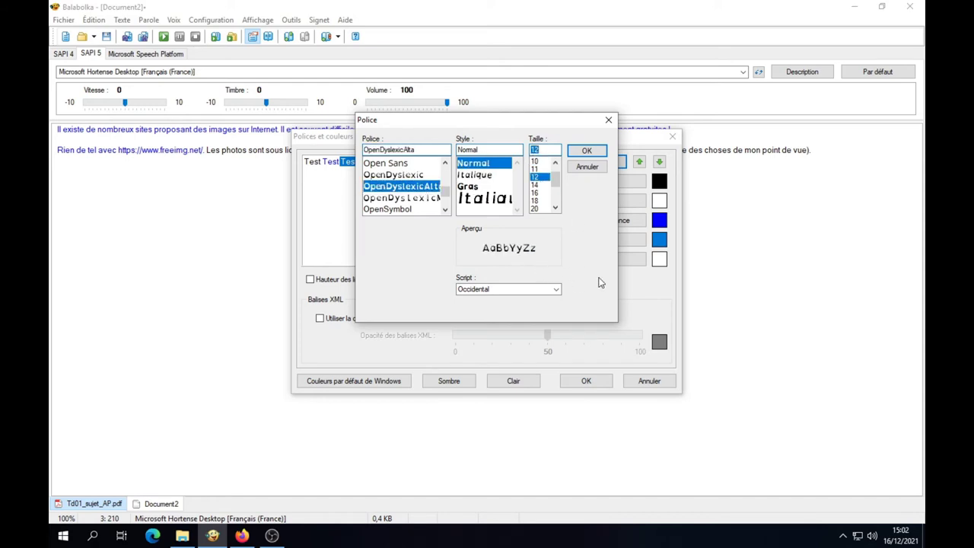
pyautogui.click(586, 151)
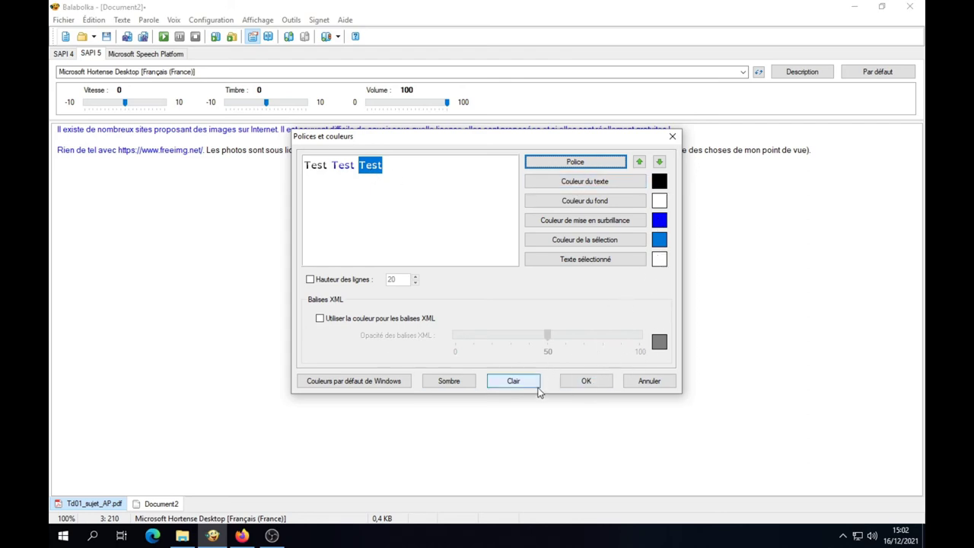
pyautogui.click(576, 383)
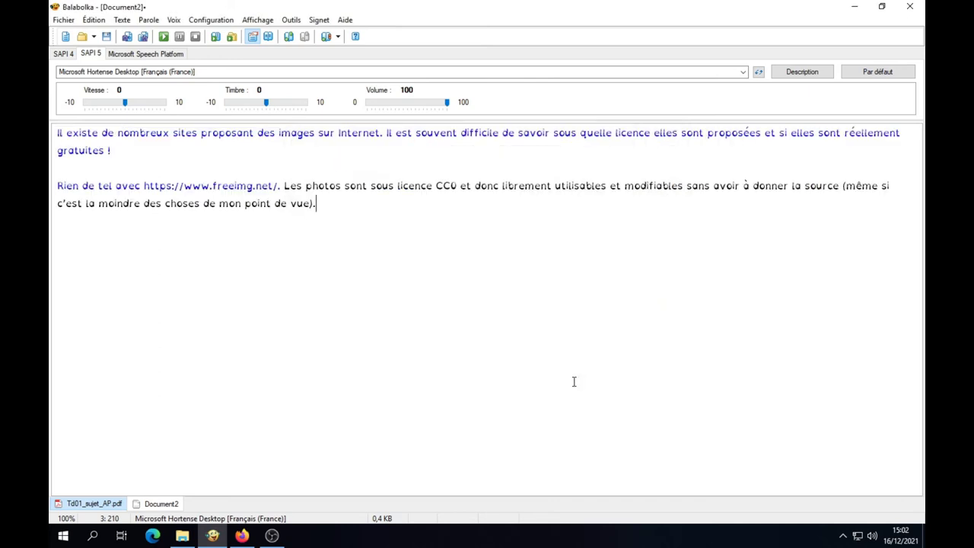
# Step: Switch to Firefox, copy the FreeIMG article's sentence starting "Cerise sur le gâteau" and return to Balabolka to have it read aloud
pyautogui.click(242, 535)
pyautogui.scroll(-3, 457, 305)
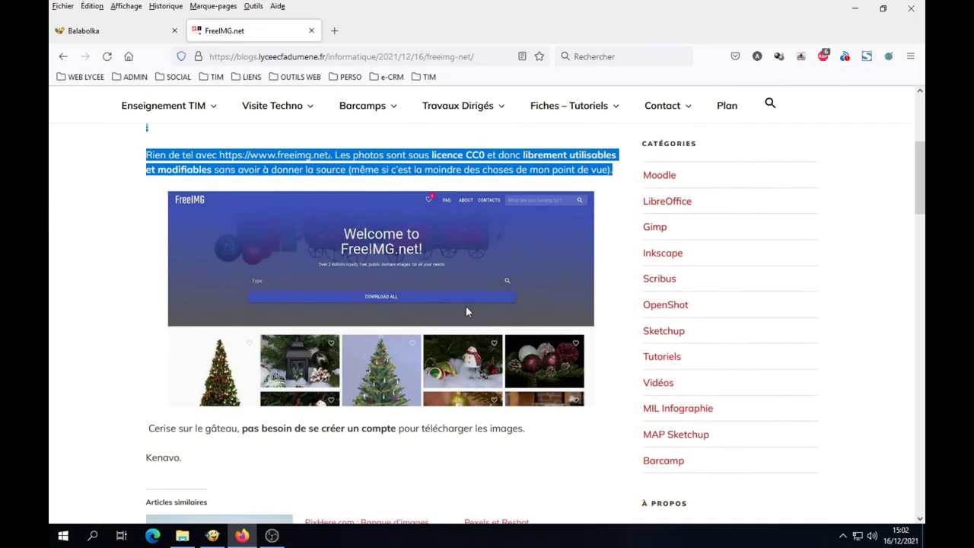
pyautogui.scroll(-3, 466, 311)
pyautogui.moveTo(148, 243); pyautogui.dragTo(519, 242)
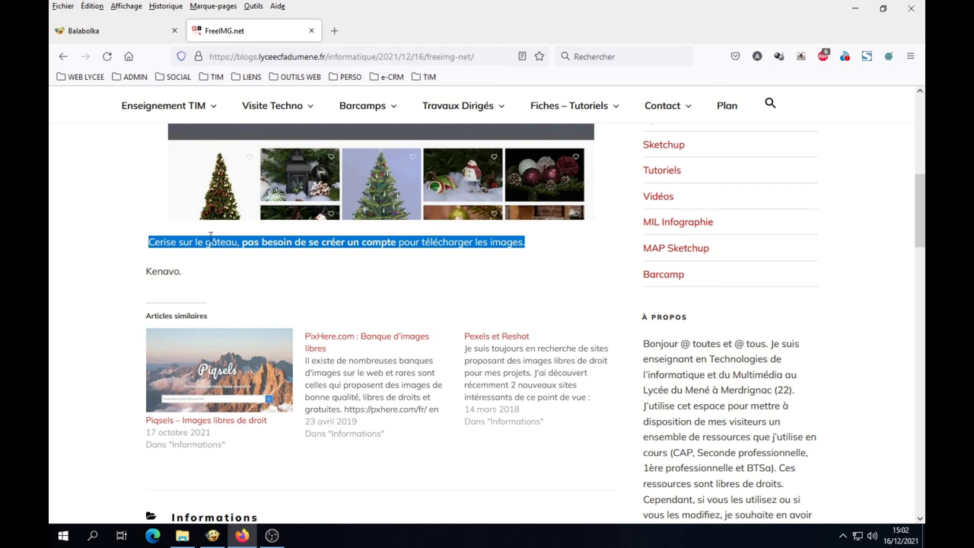
pyautogui.click(213, 536)
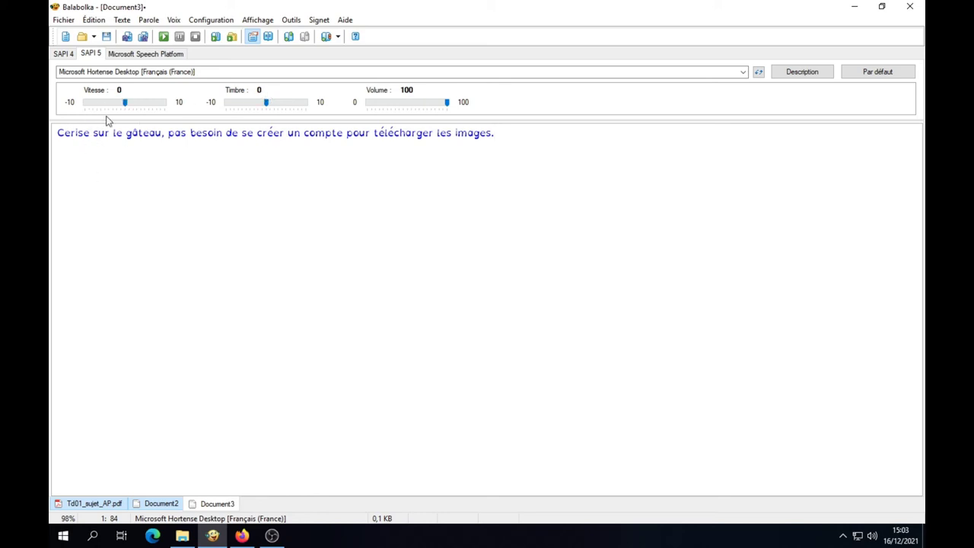
# Step: Set the voice speed to -2 and the pitch to 2, reading the captured sentence aloud to test the changes
pyautogui.moveTo(127, 107)
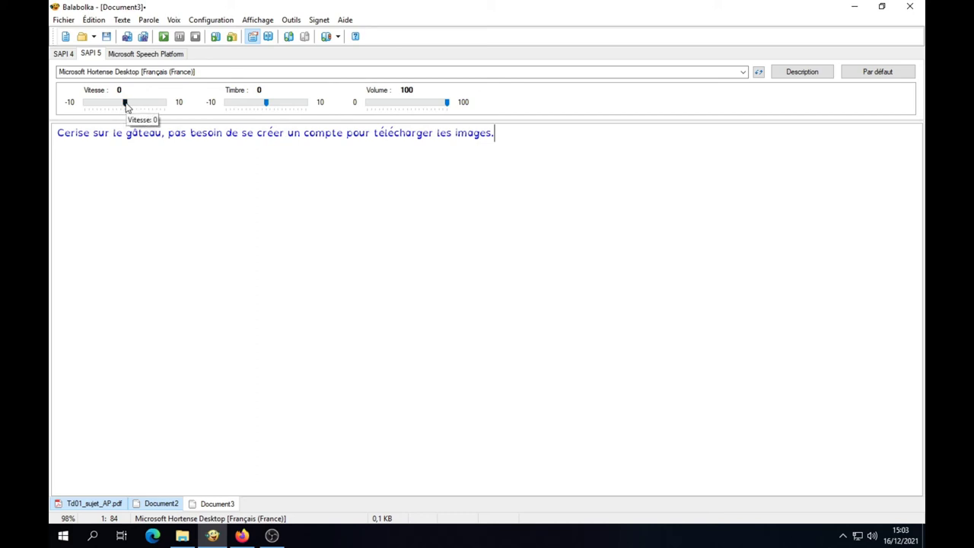
pyautogui.moveTo(127, 106); pyautogui.dragTo(118, 105)
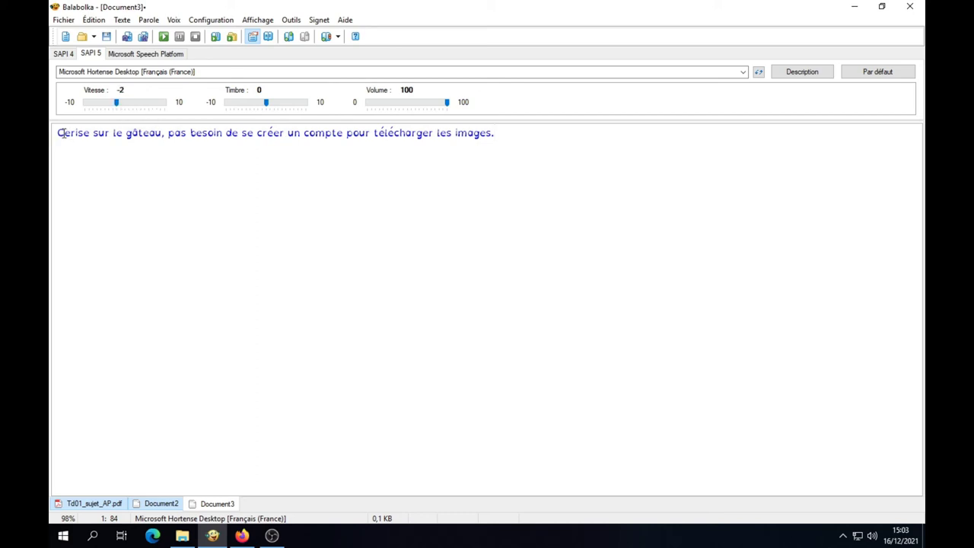
pyautogui.click(162, 37)
pyautogui.click(164, 36)
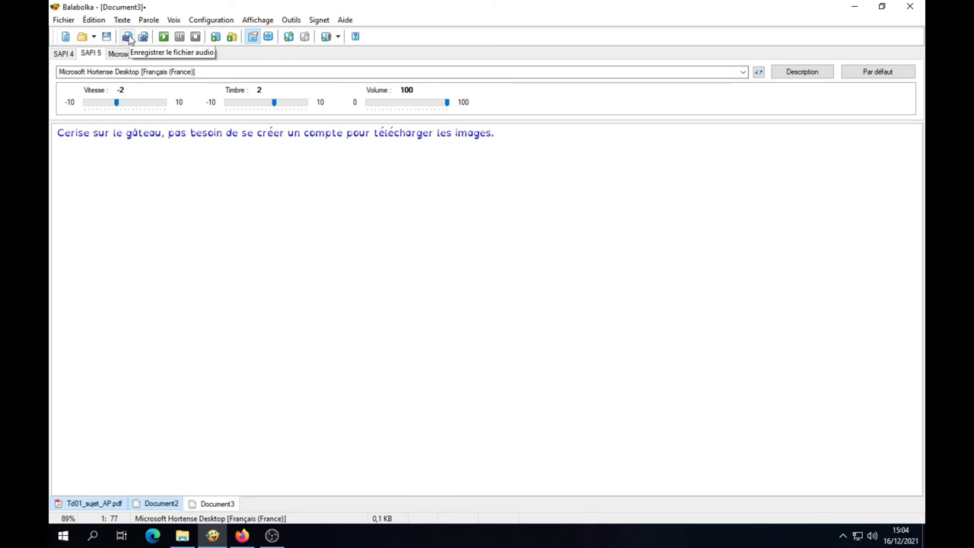
# Step: Save the sentence as an MP3 audio file in the Téléchargements folder, keeping the suggested file name
pyautogui.click(127, 36)
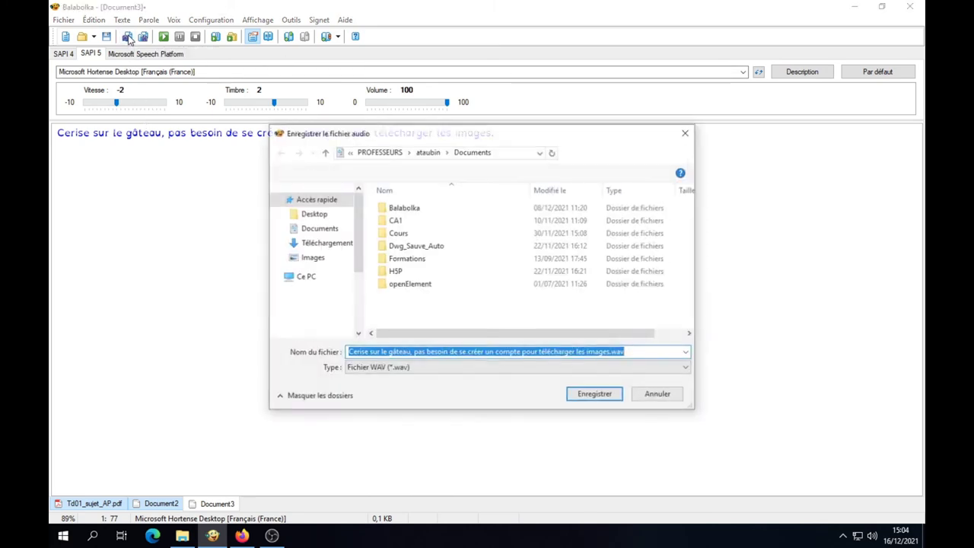
pyautogui.click(364, 368)
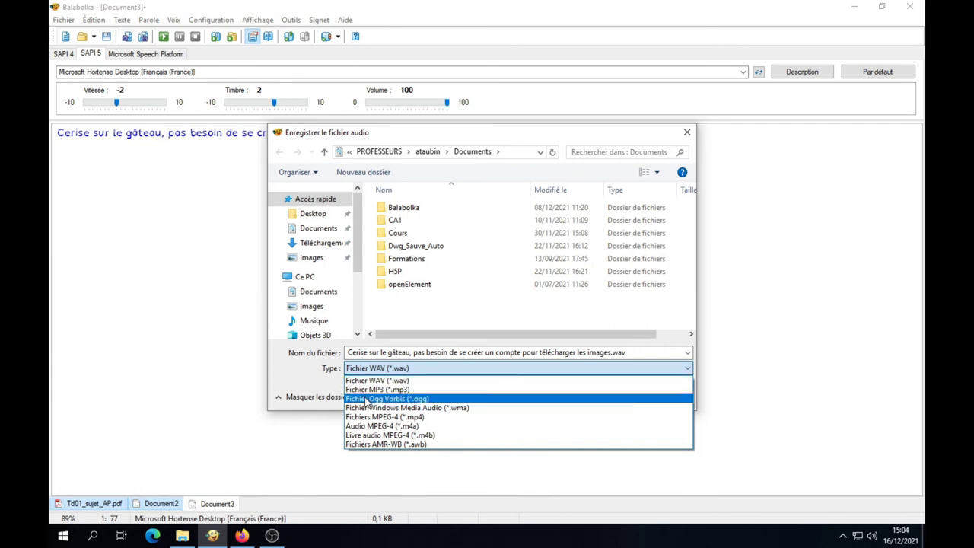
pyautogui.click(370, 389)
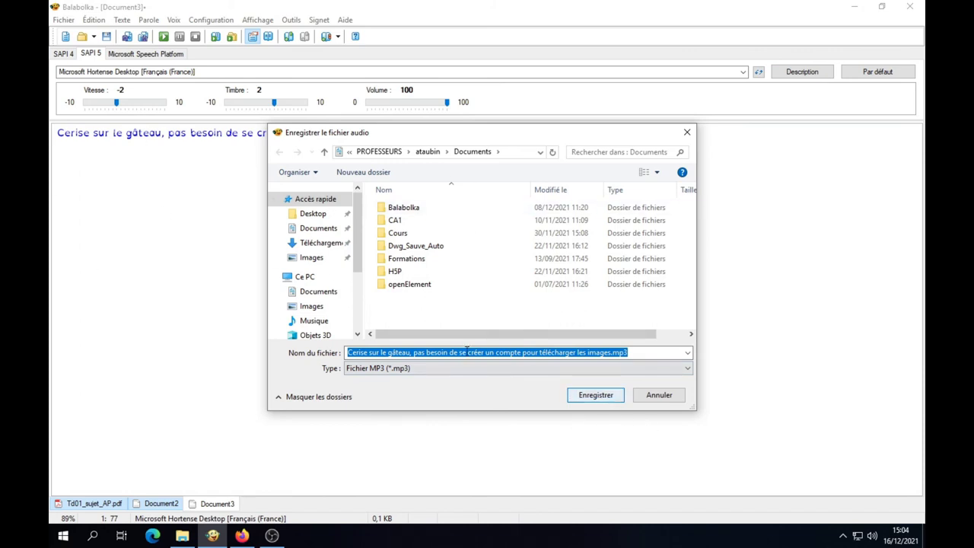
pyautogui.click(335, 244)
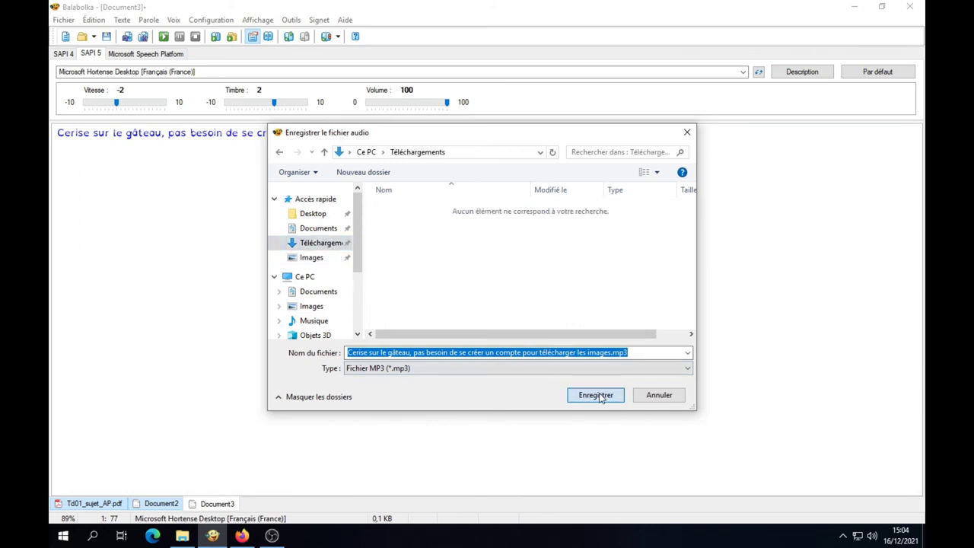
pyautogui.click(596, 395)
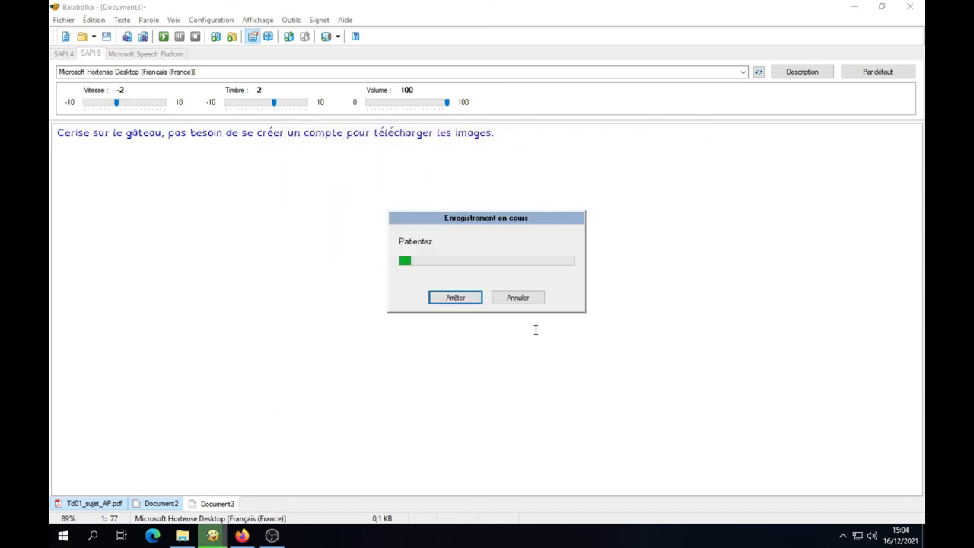
# Step: Switch to File Explorer and open the "Cerise sur le gâteau" MP3 from the Téléchargements folder in VLC
pyautogui.click(183, 533)
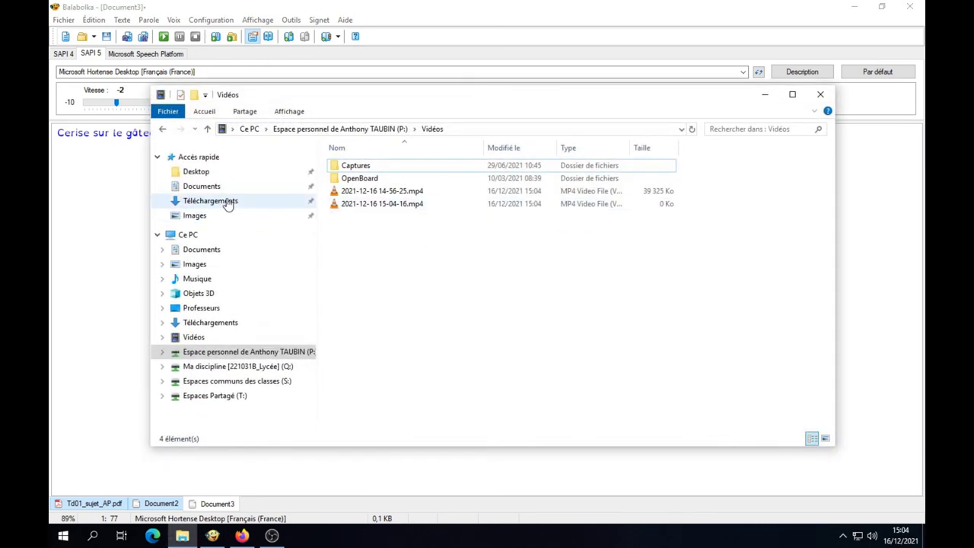
pyautogui.click(226, 201)
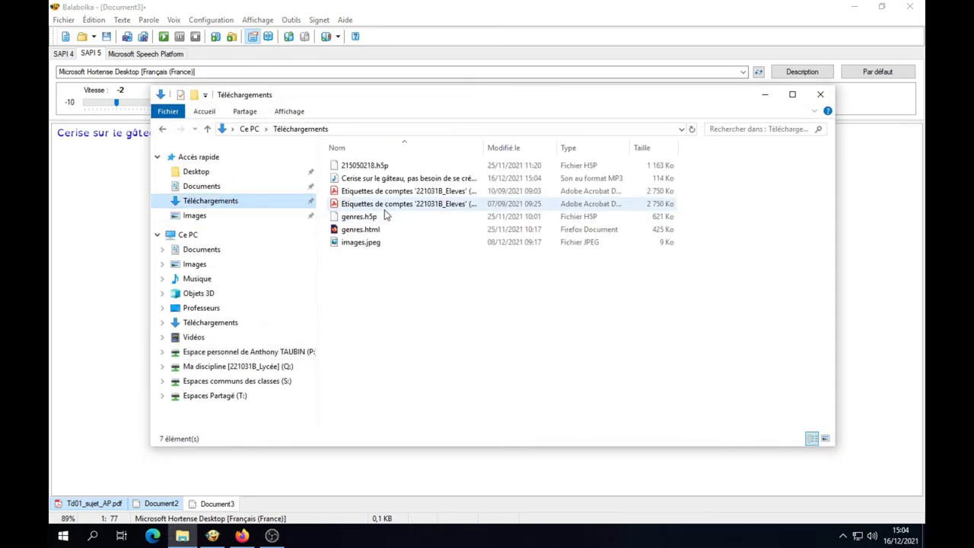
pyautogui.click(389, 179)
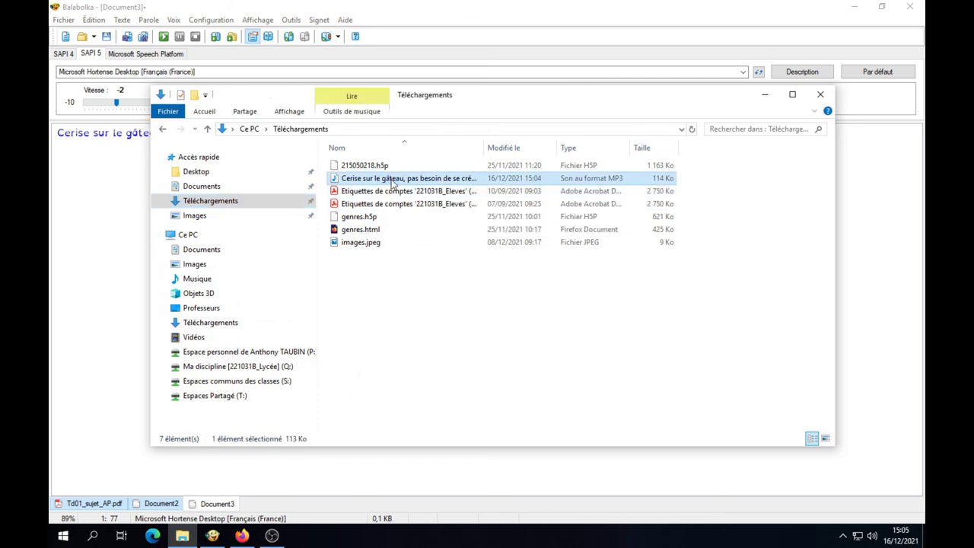
pyautogui.rightClick(391, 181)
pyautogui.moveTo(517, 326)
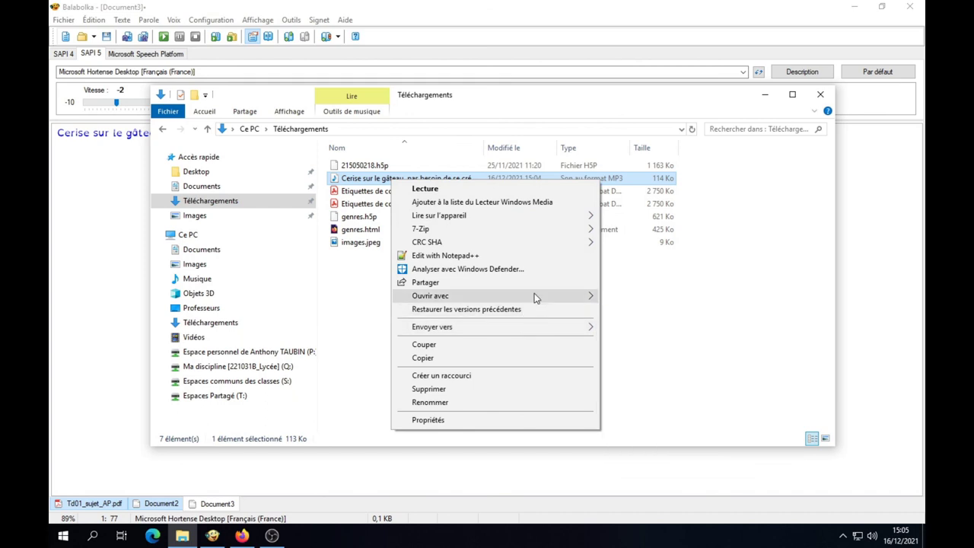
pyautogui.moveTo(534, 295)
pyautogui.click(619, 323)
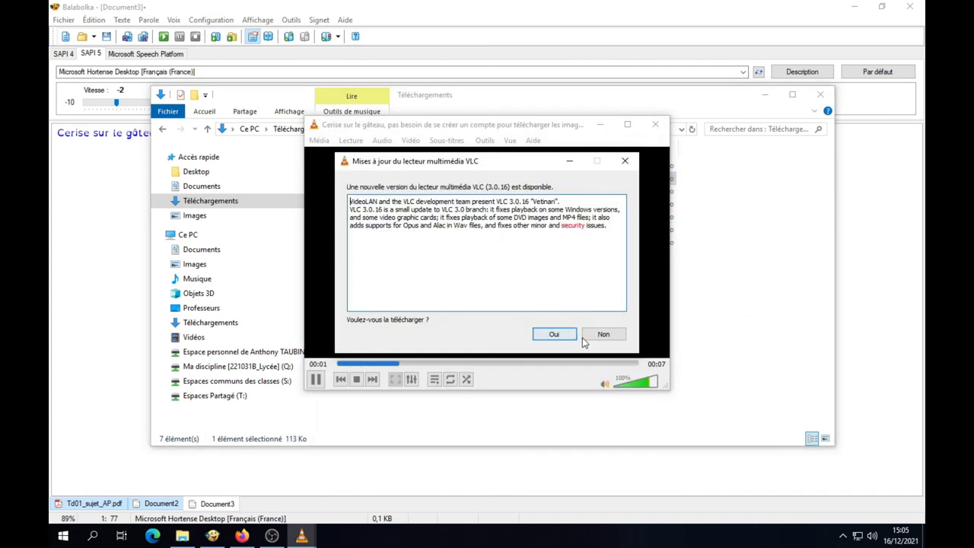
# Step: Decline the VLC update, close the player after listening and minimize File Explorer to return to Balabolka
pyautogui.click(602, 337)
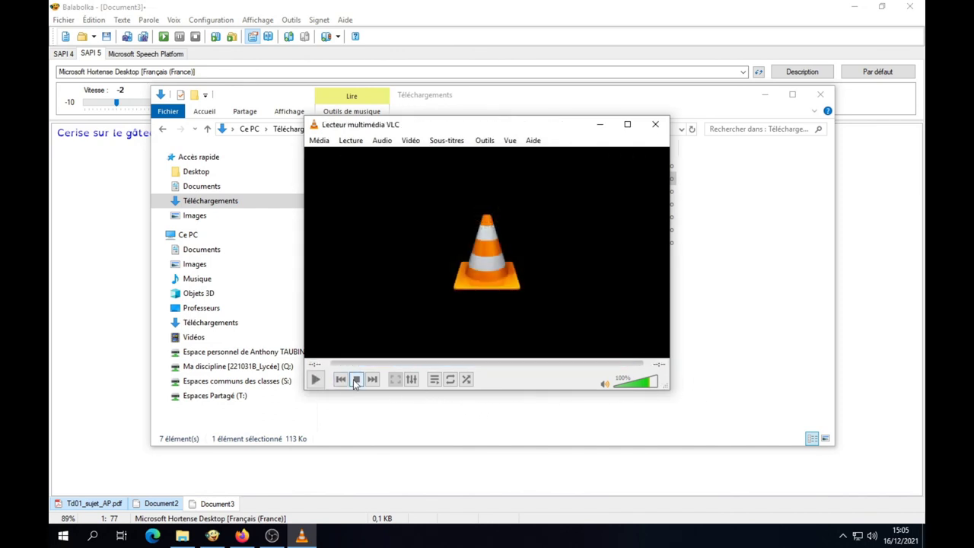
pyautogui.click(655, 124)
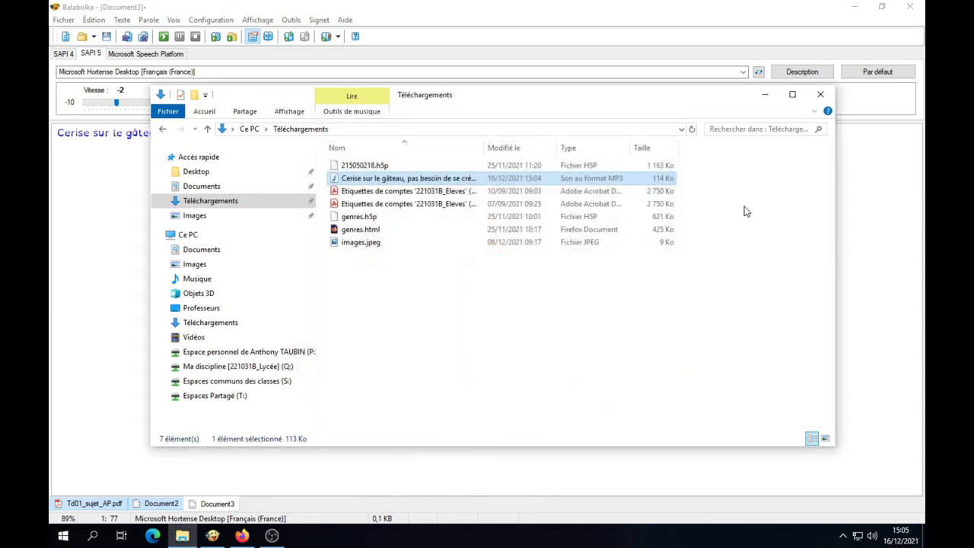
pyautogui.click(765, 95)
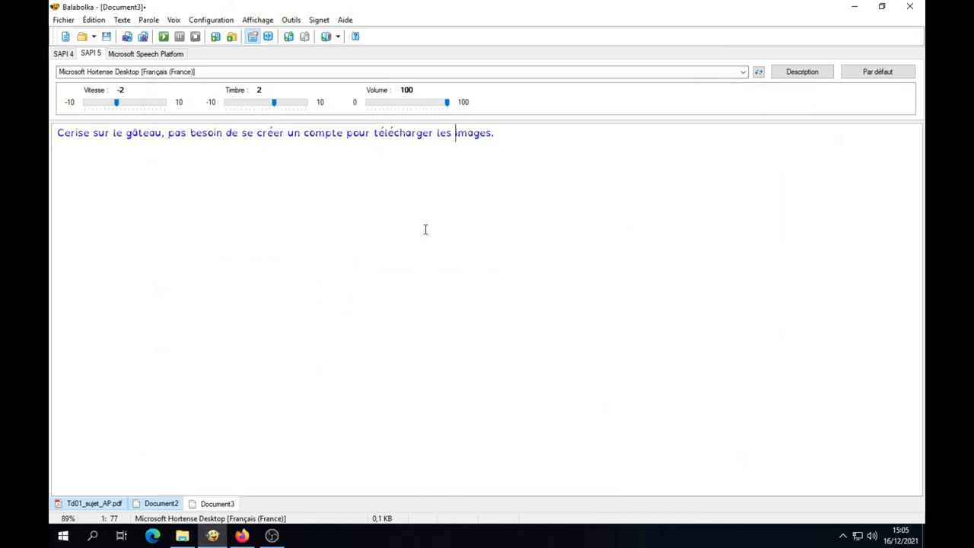